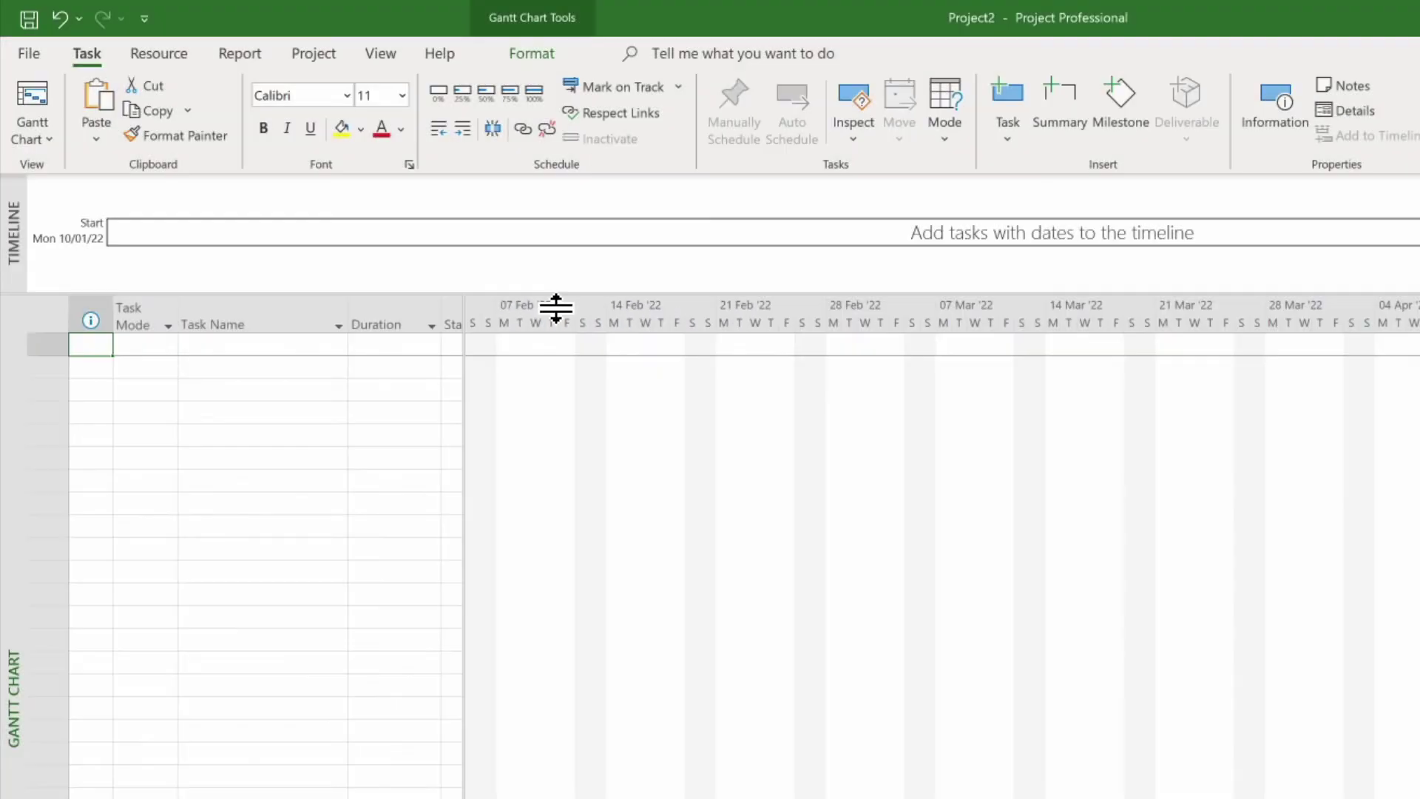
- Drag the Timeline splitter upward so only the empty task table and Gantt chart show
left_click_drag(556, 309, 561, 177)
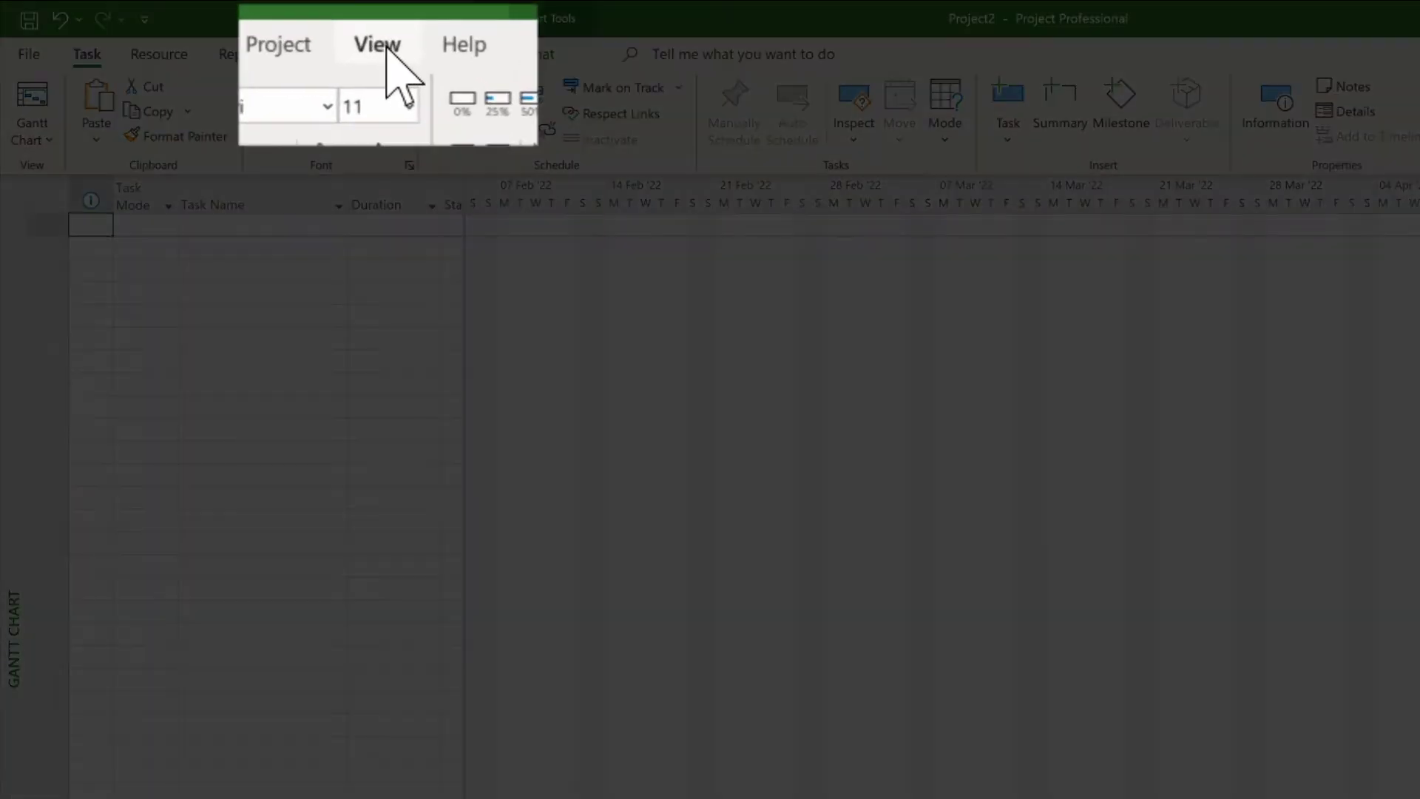
- Tick Timeline in the View tab's Split View group to restore it above the Gantt chart
left_click(378, 46)
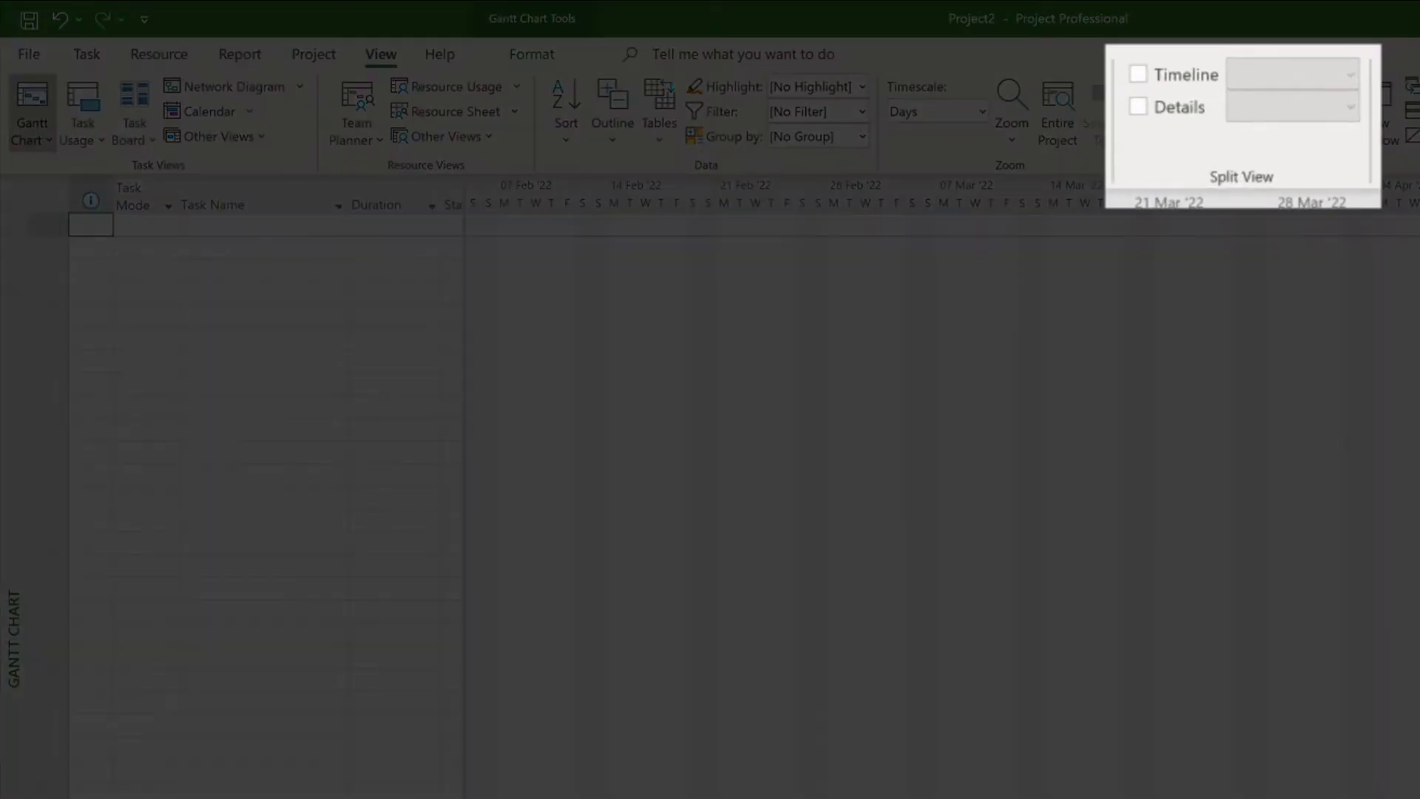
left_click(1138, 78)
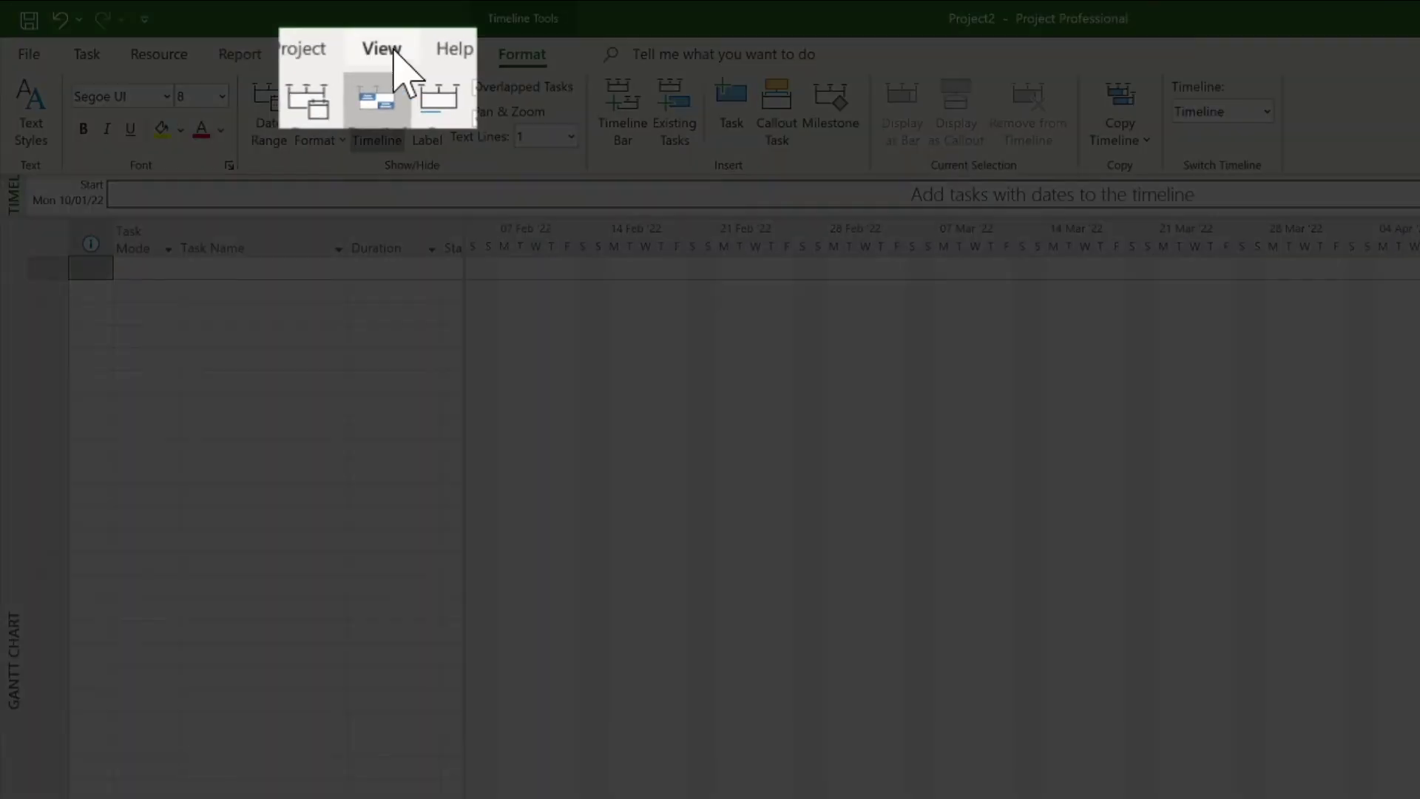
- Untick Timeline in the View tab's Split View group, leaving only the Gantt chart
left_click(383, 51)
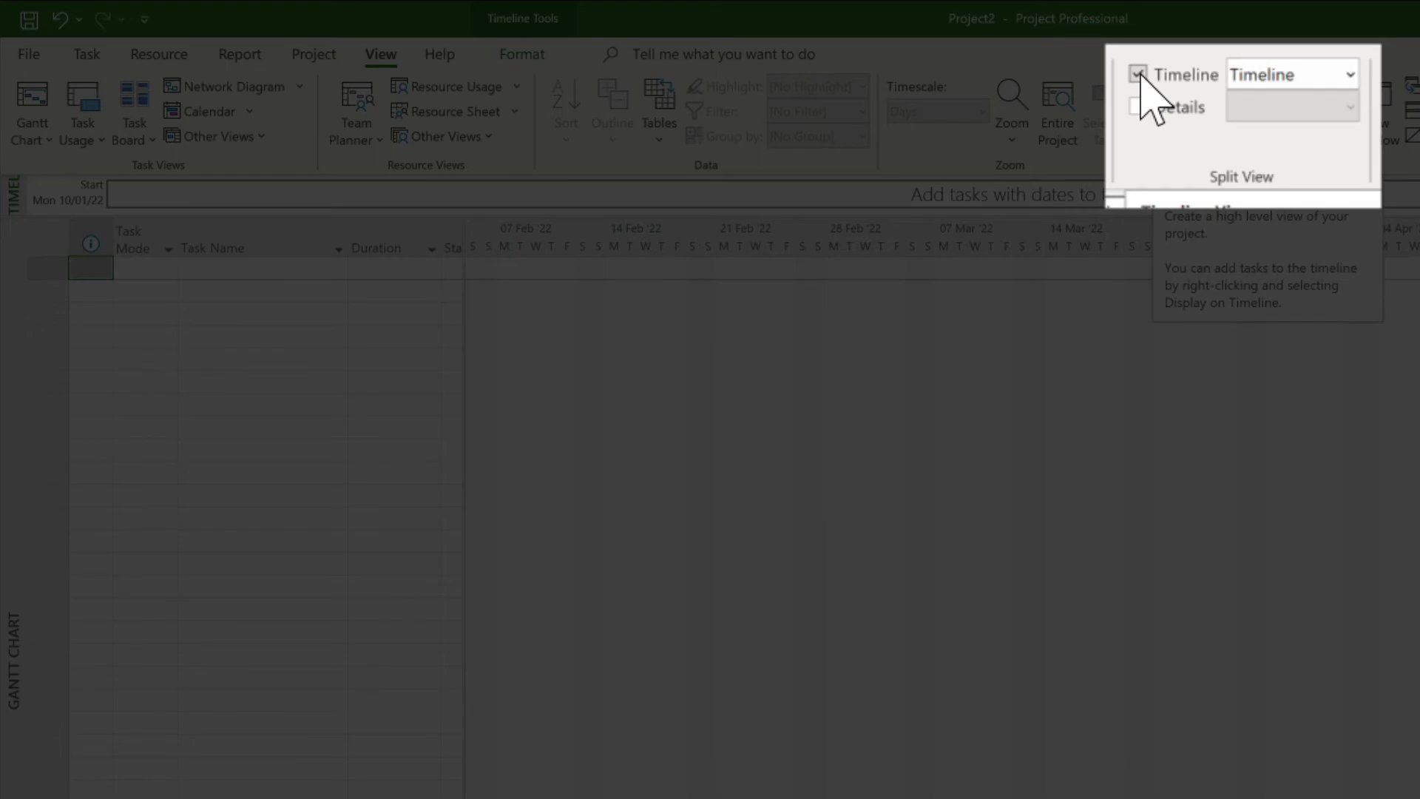
left_click(1138, 75)
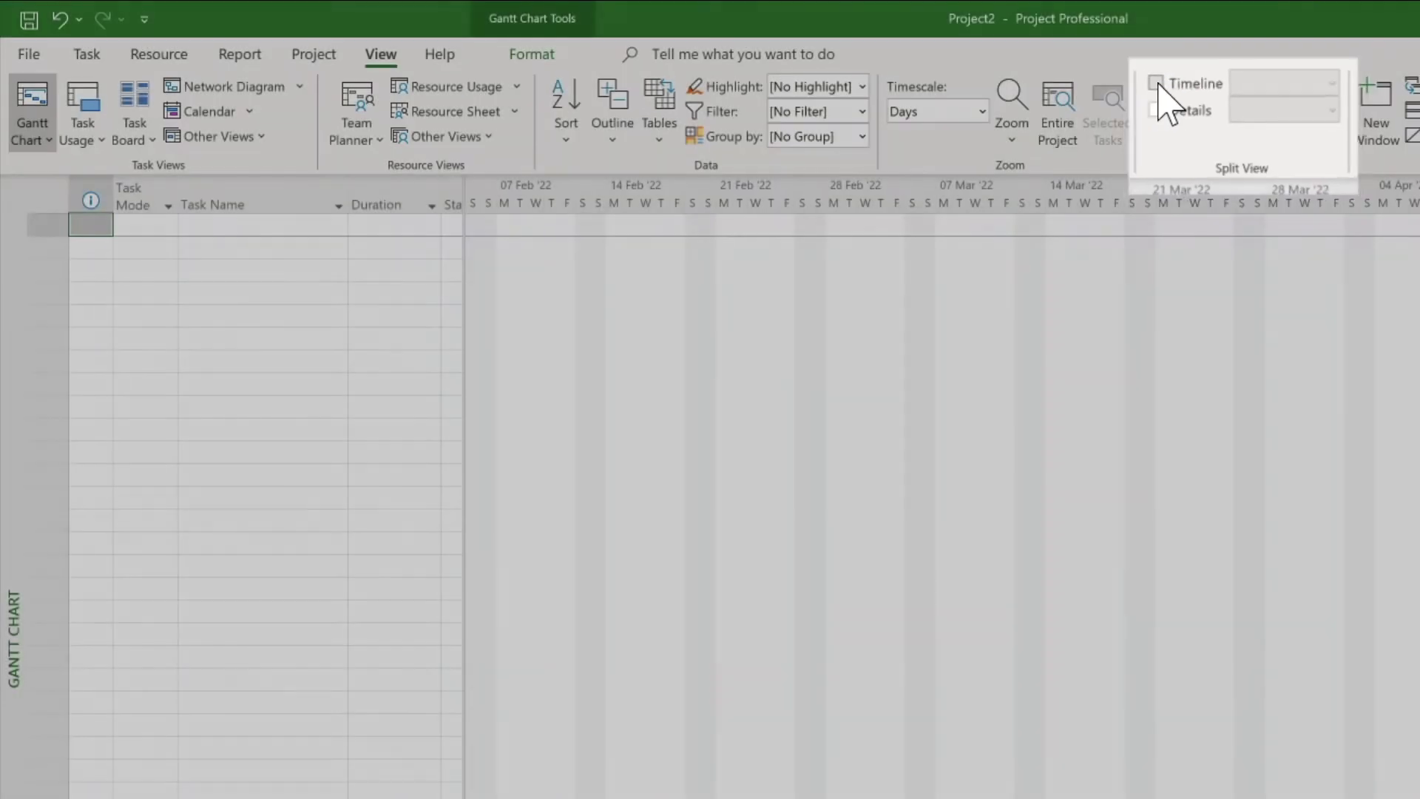